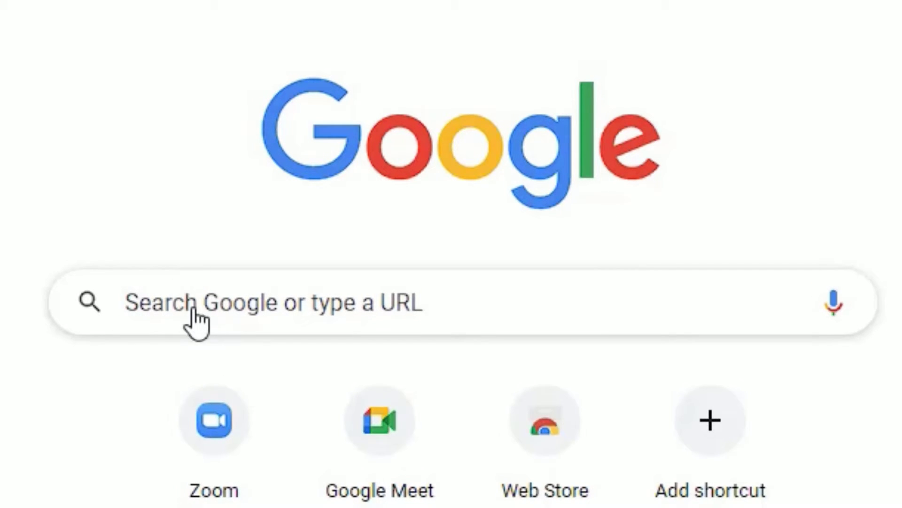
Step: Run a Google search for 'mss32.dll'
click(193, 306)
text(mss)
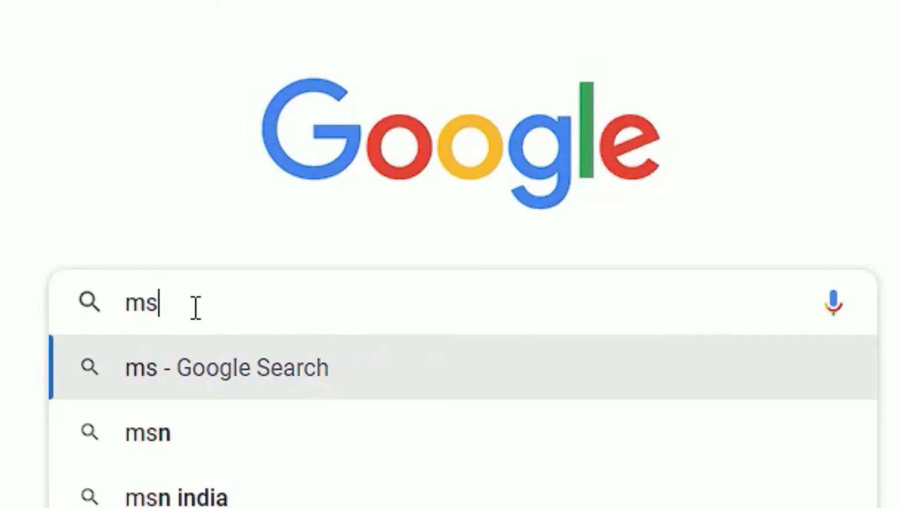
text(32.dll)
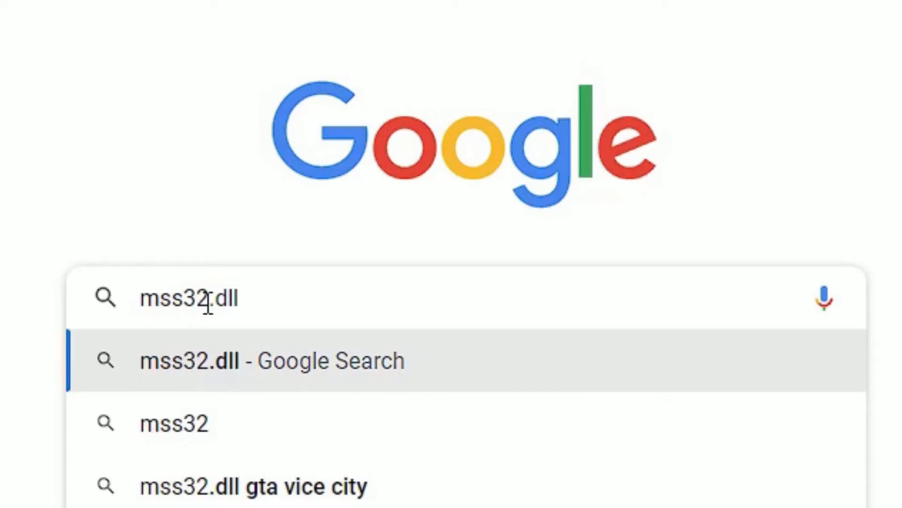
key(Return)
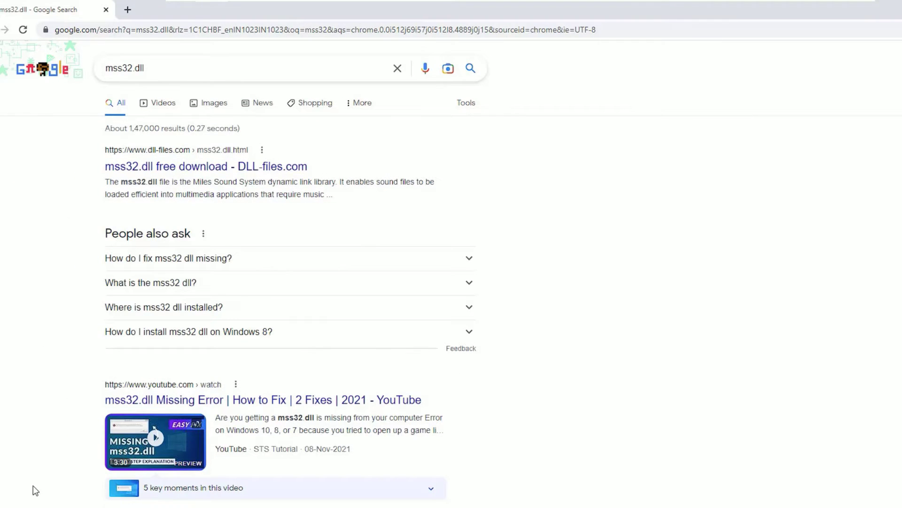
Step: From the DLL-files.com result, download the 32-bit version 9.3L of mss32.dll as mss32.zip
click(198, 173)
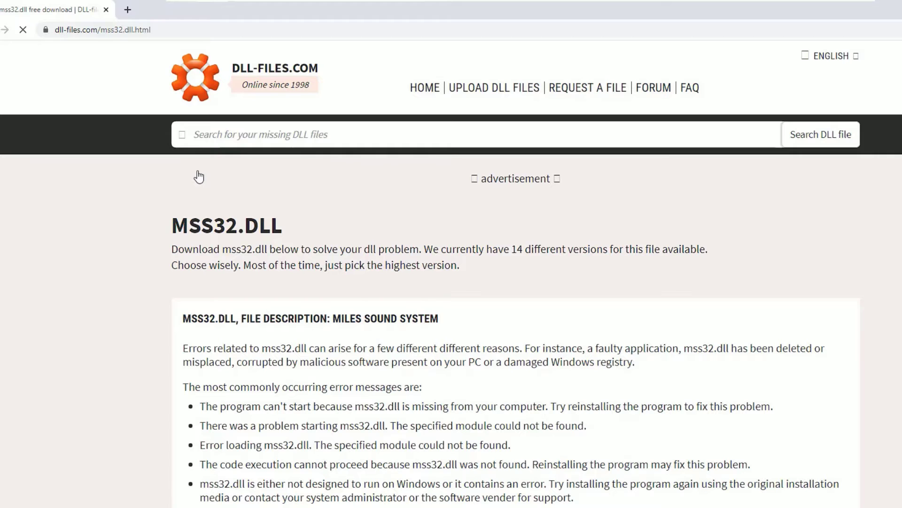
scroll(199, 176, down, 15)
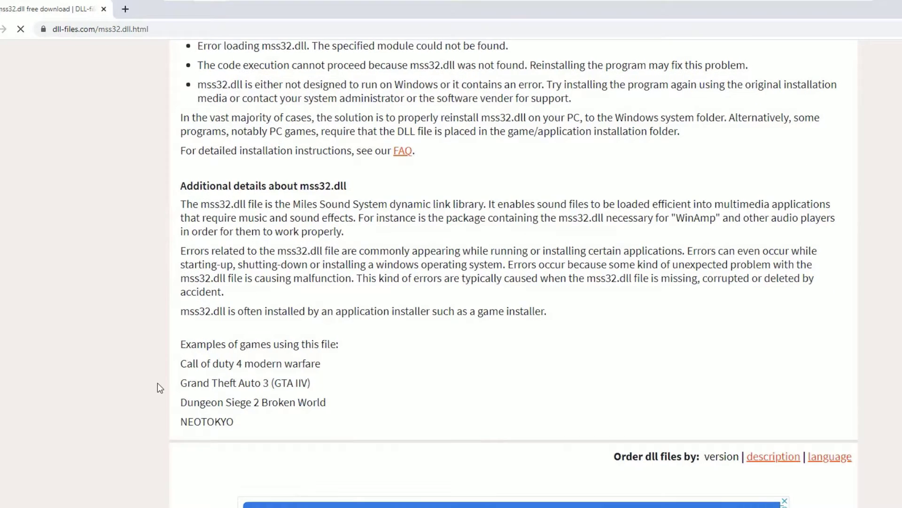
scroll(112, 376, down, 4)
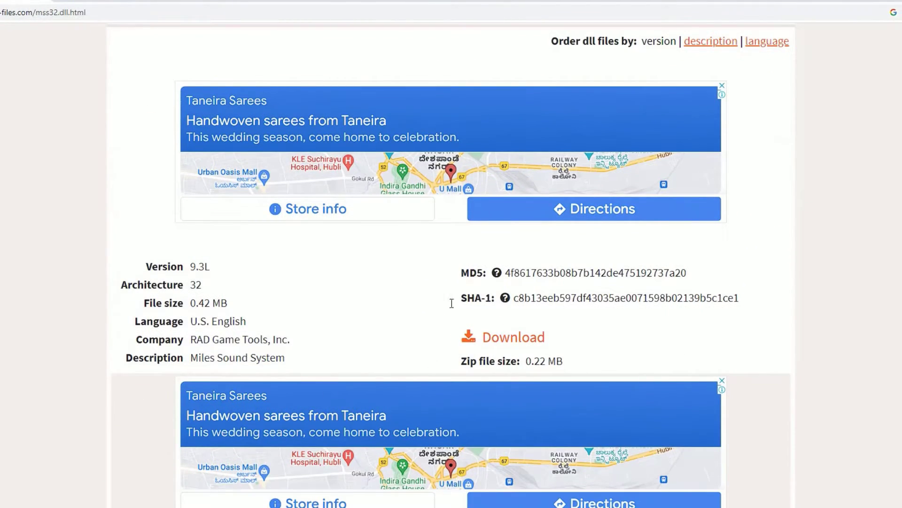
click(517, 338)
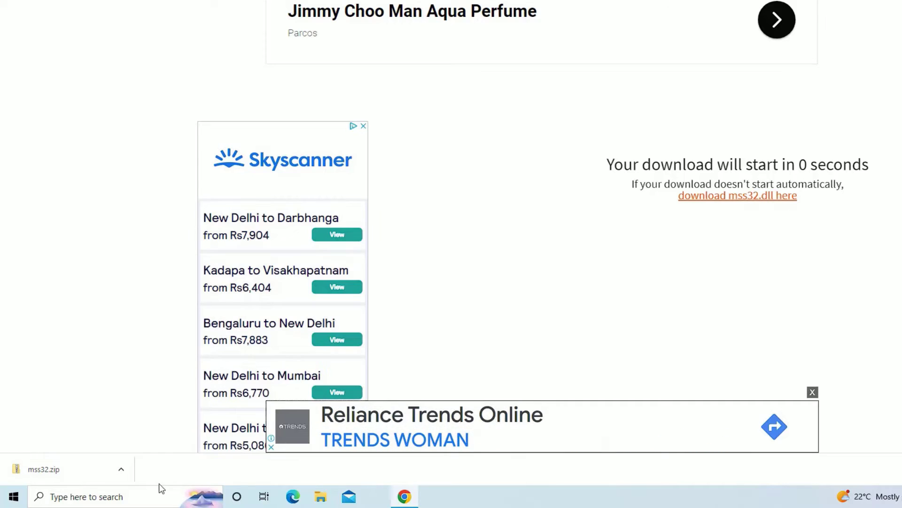
Step: Extract the downloaded mss32.zip with 7-Zip into an mss32 folder in Downloads, then open that folder
click(122, 469)
click(162, 433)
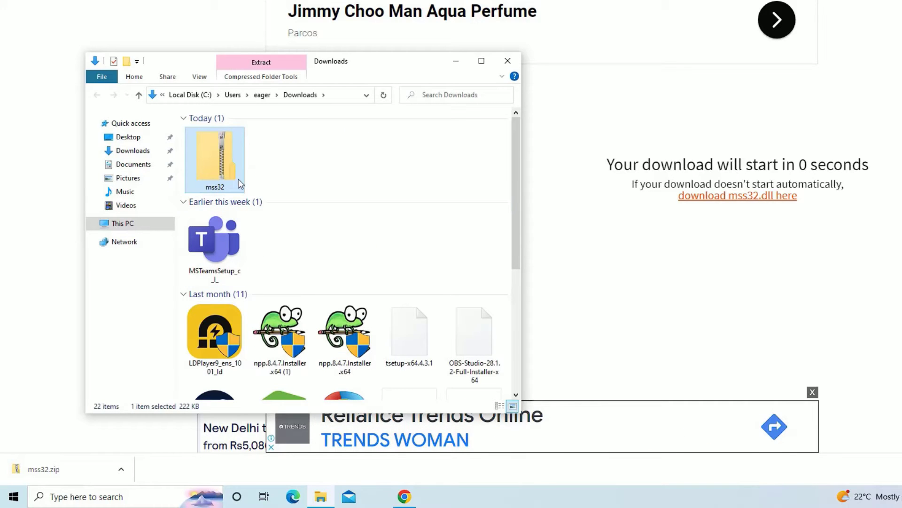
right_click(221, 159)
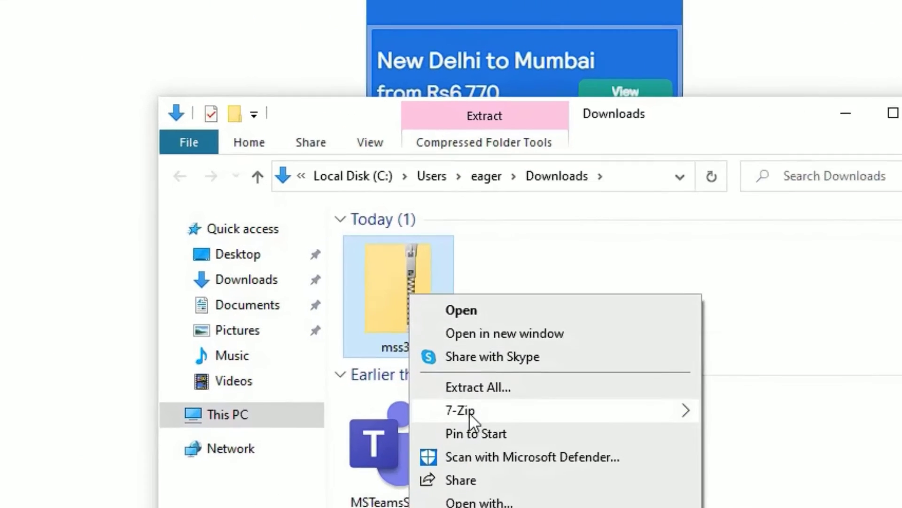
mouse_move(259, 217)
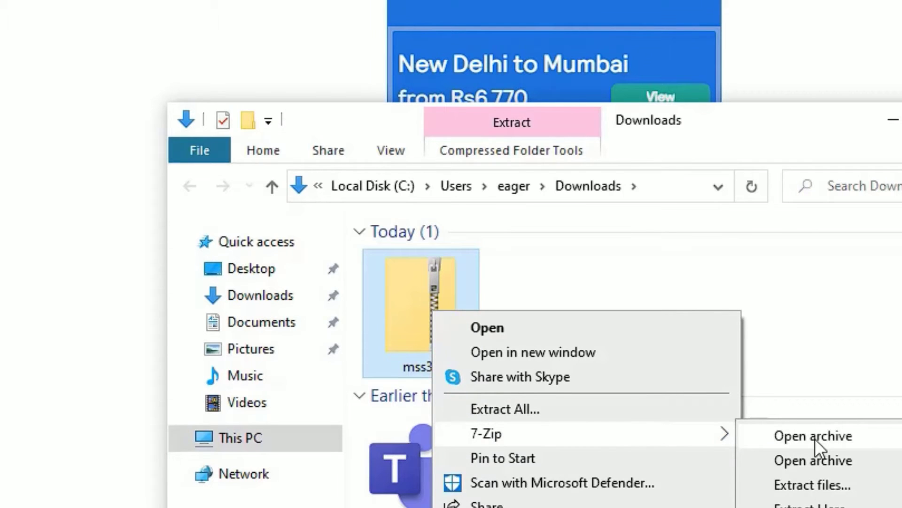
click(828, 505)
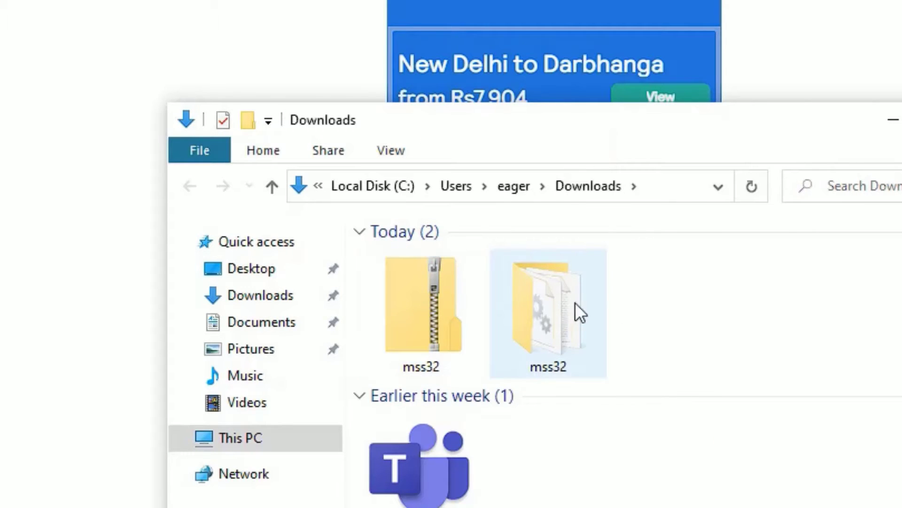
double_click(544, 312)
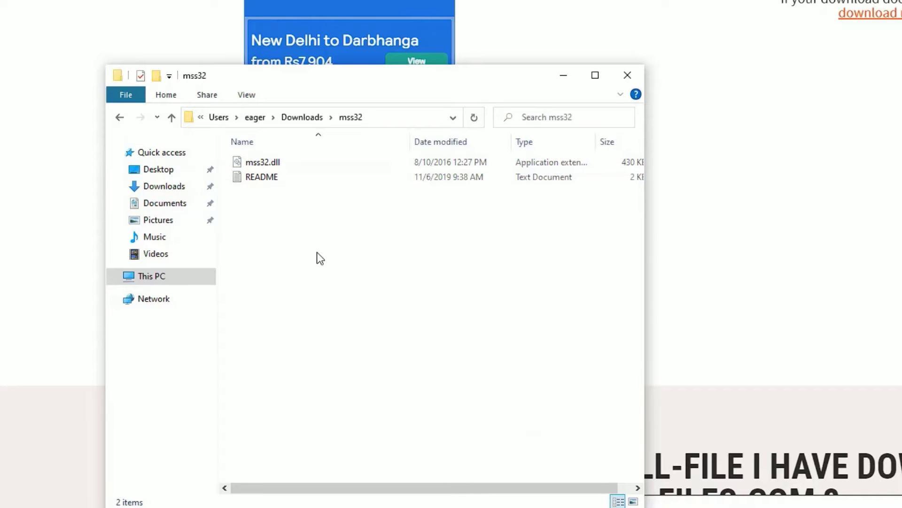
click(104, 494)
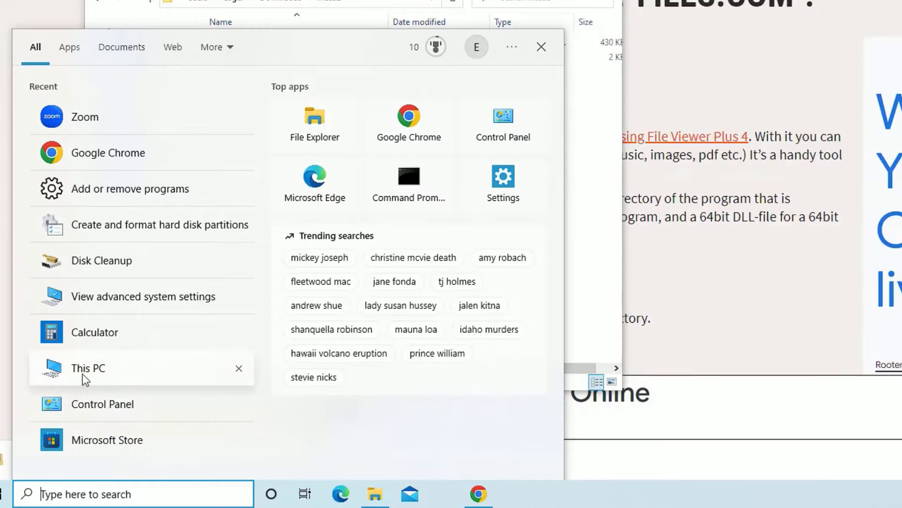
Step: Open C:\Windows\System32 in a new This PC window and copy mss32.dll for pasting there
click(100, 374)
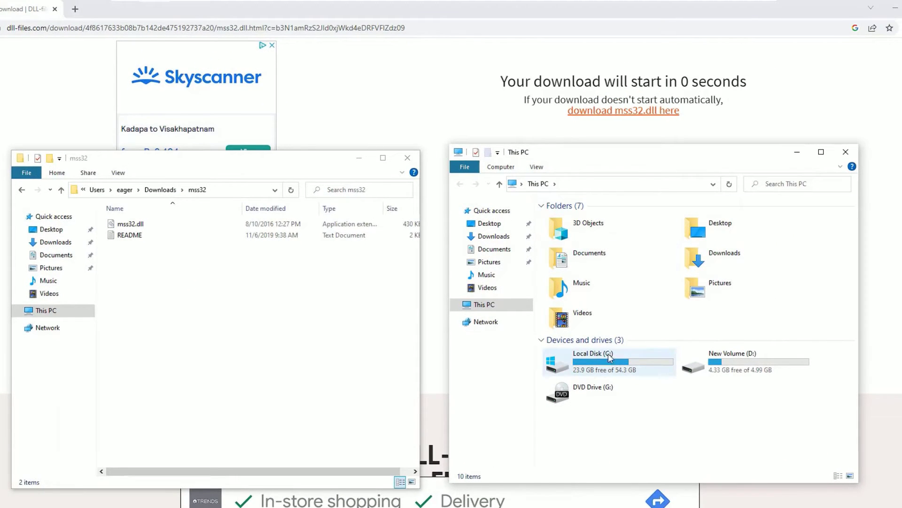
double_click(579, 368)
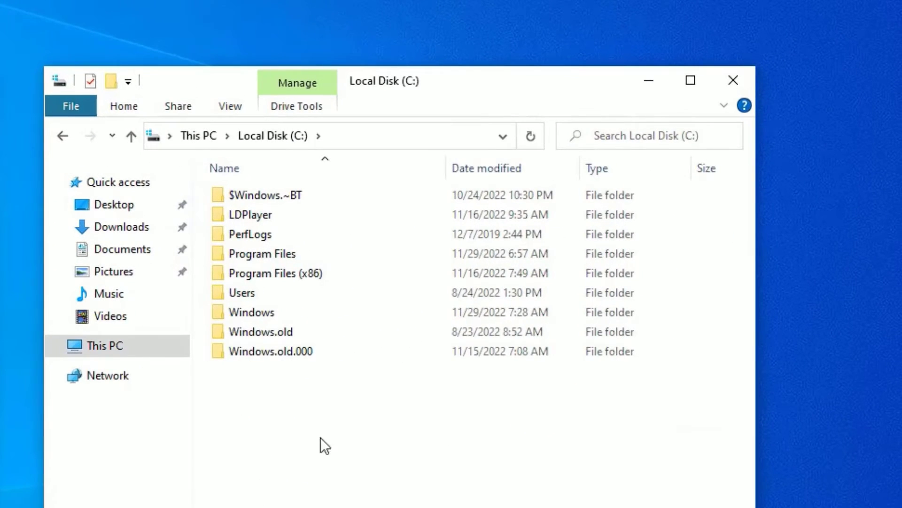
double_click(264, 313)
scroll(252, 314, down, 12)
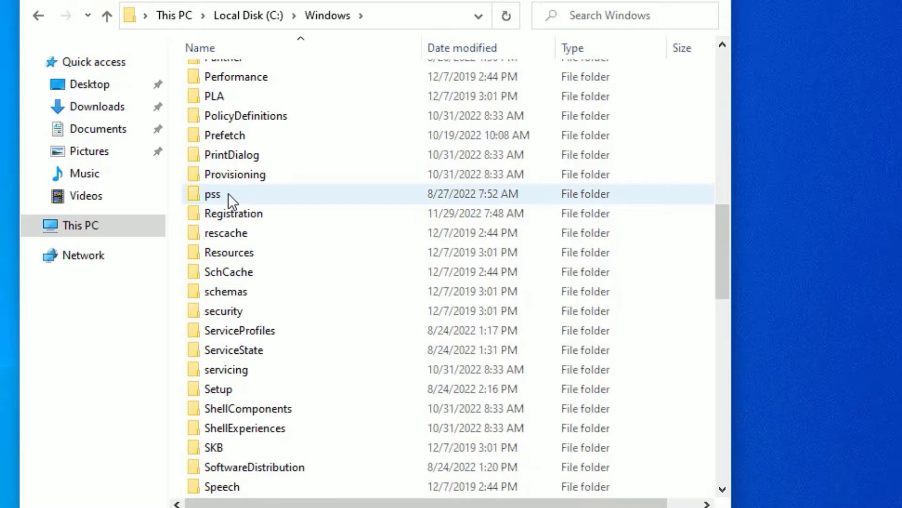
scroll(227, 193, down, 3)
click(205, 372)
double_click(294, 370)
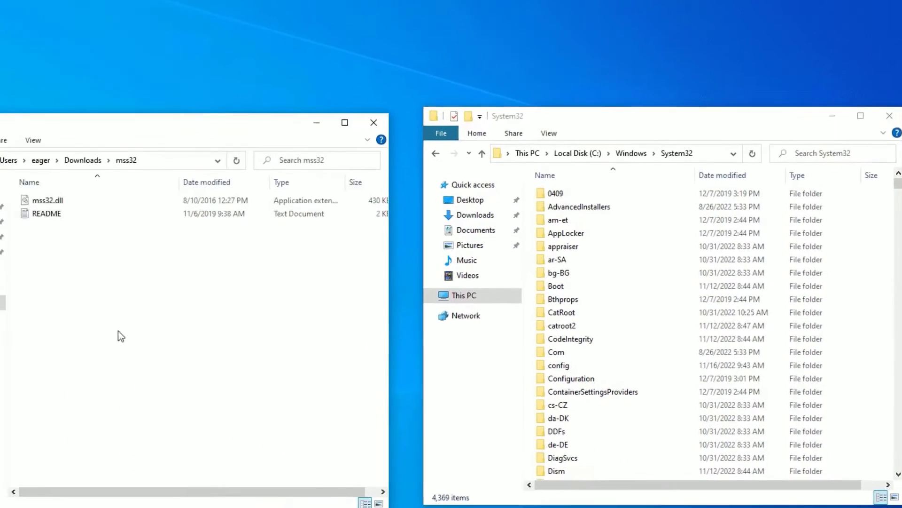
right_click(93, 211)
click(140, 353)
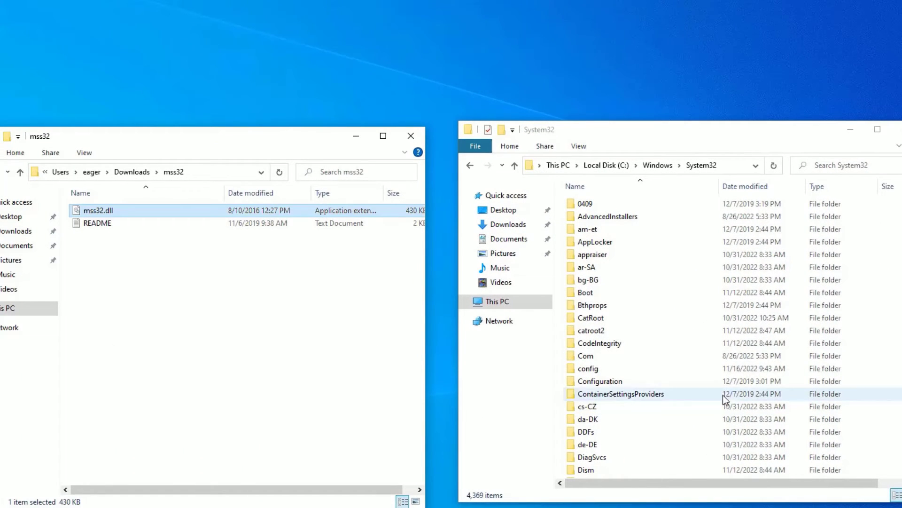
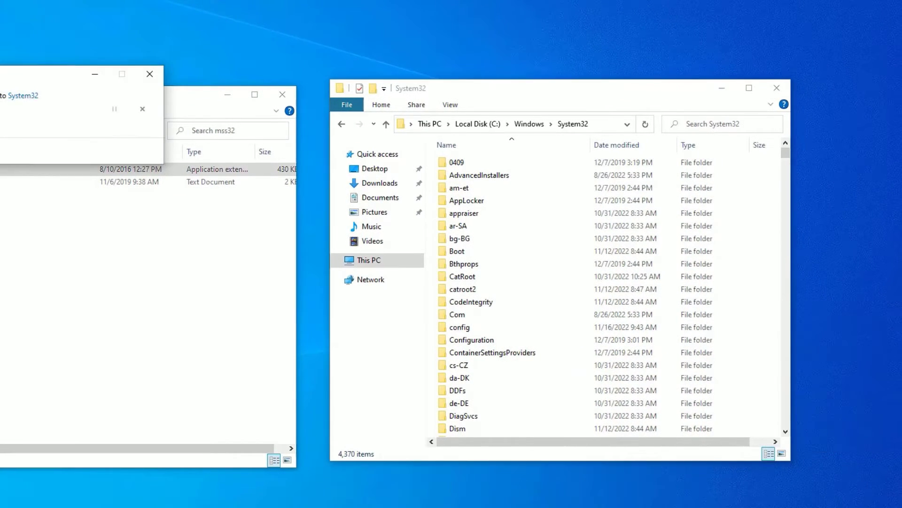
Step: Go back up to C:\Windows and open the SysWOW64 folder
click(342, 124)
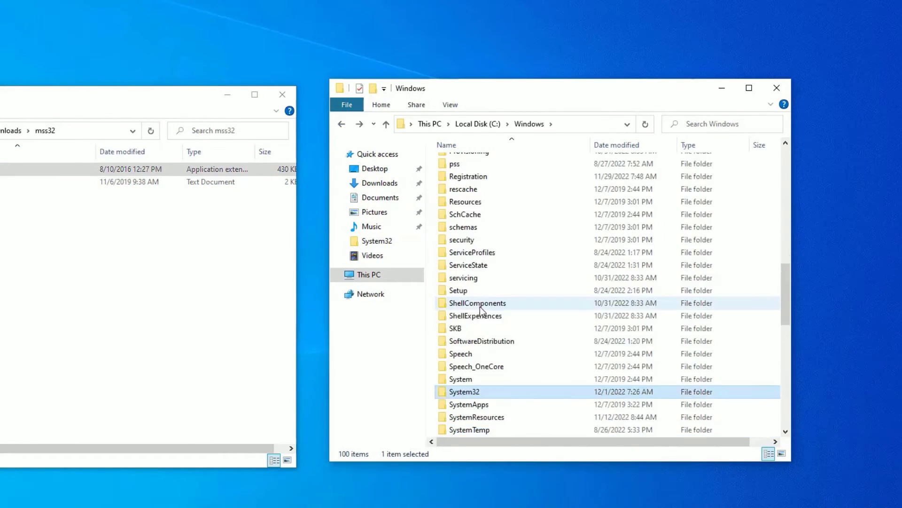
scroll(480, 306, down, 2)
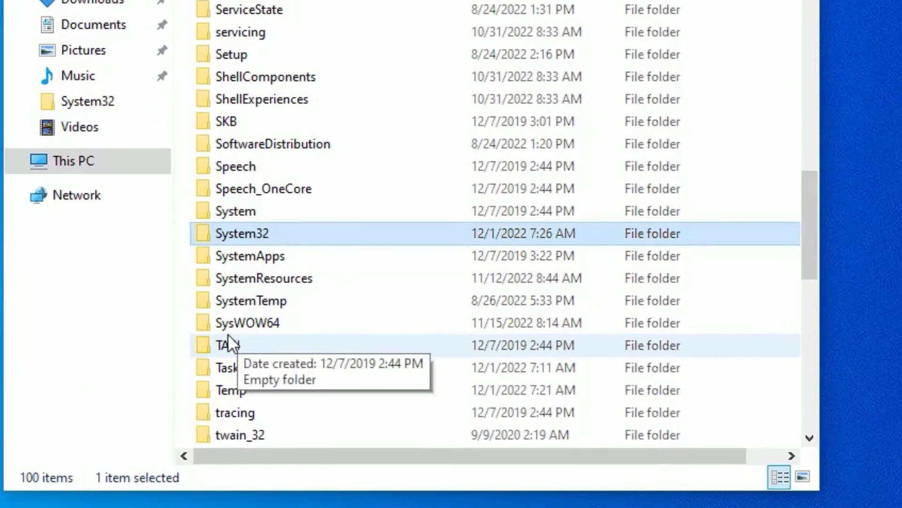
click(262, 320)
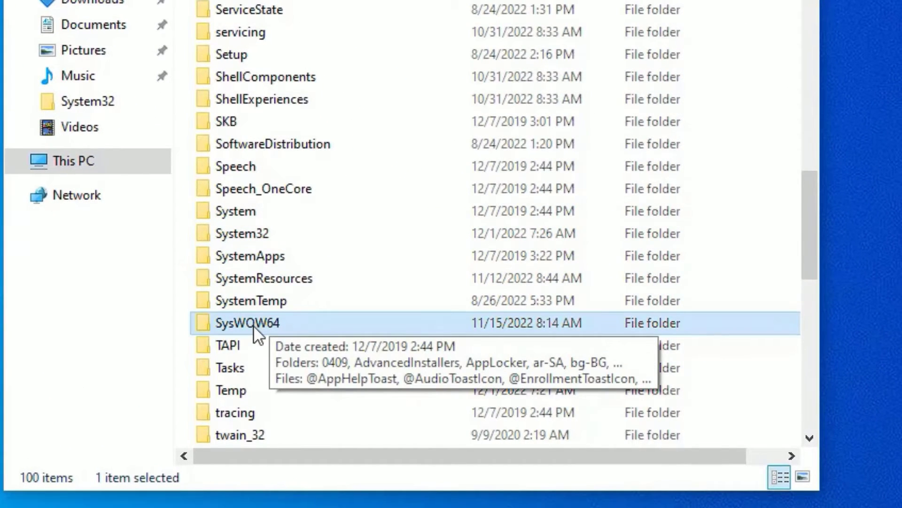
double_click(253, 324)
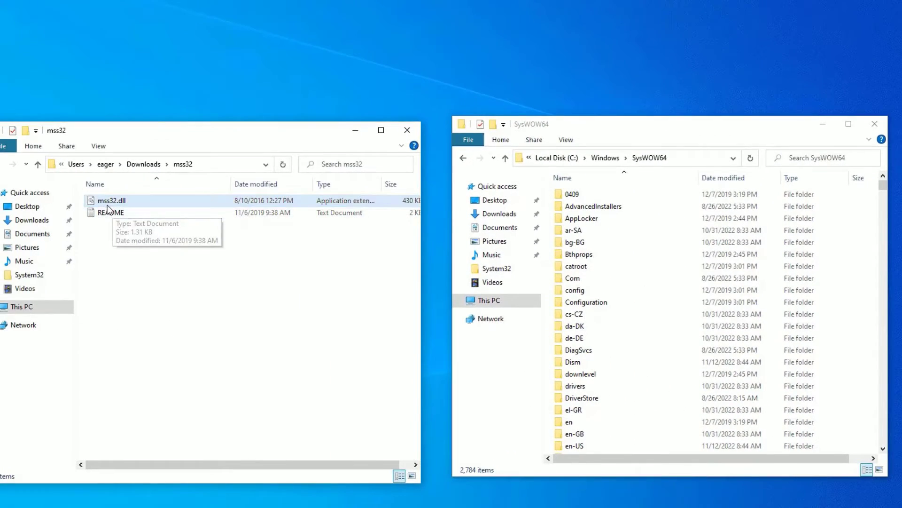
Step: Copy mss32.dll, paste it into SysWOW64, and close the window
right_click(107, 205)
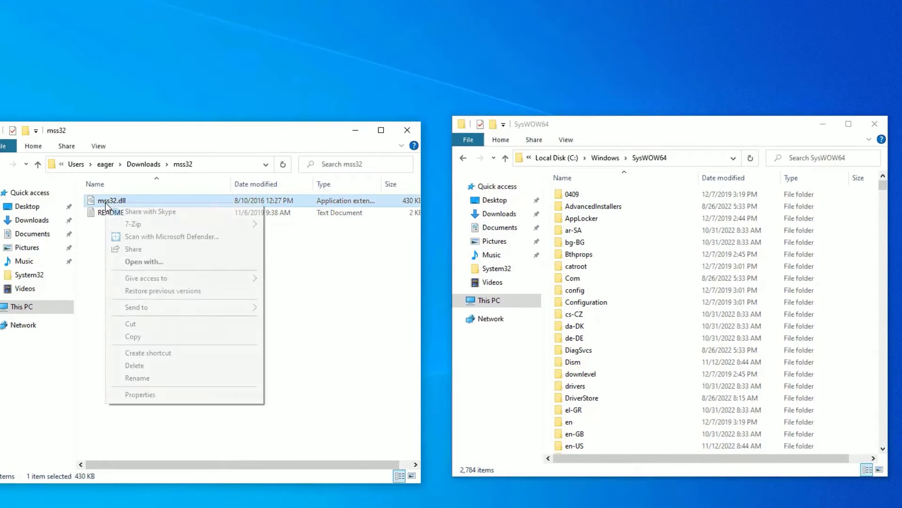
click(136, 339)
right_click(869, 360)
click(852, 430)
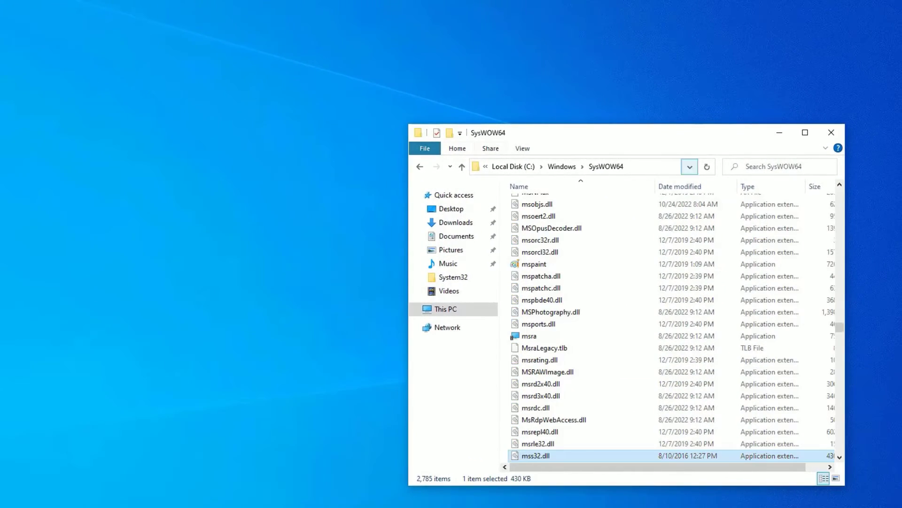
click(841, 134)
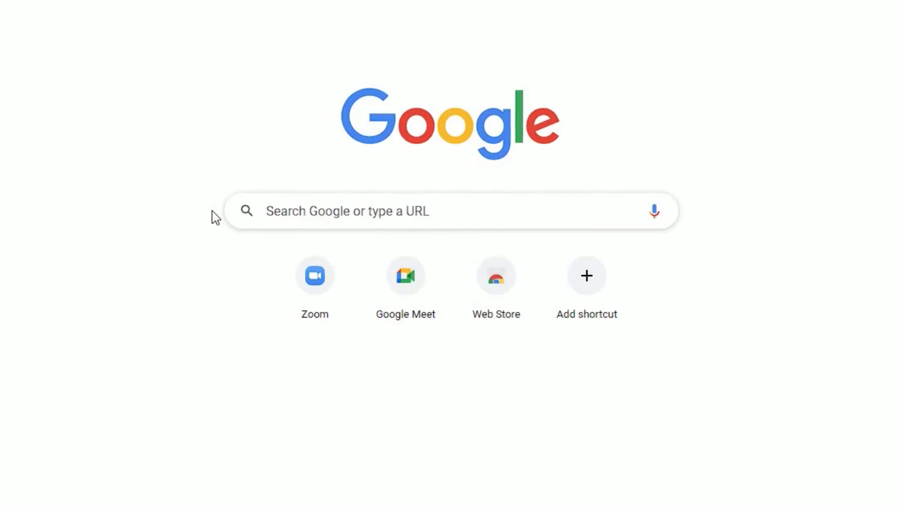
Step: Search Google for 'microsoft visual c++ redistributable', accepting the autocomplete suggestions
click(331, 216)
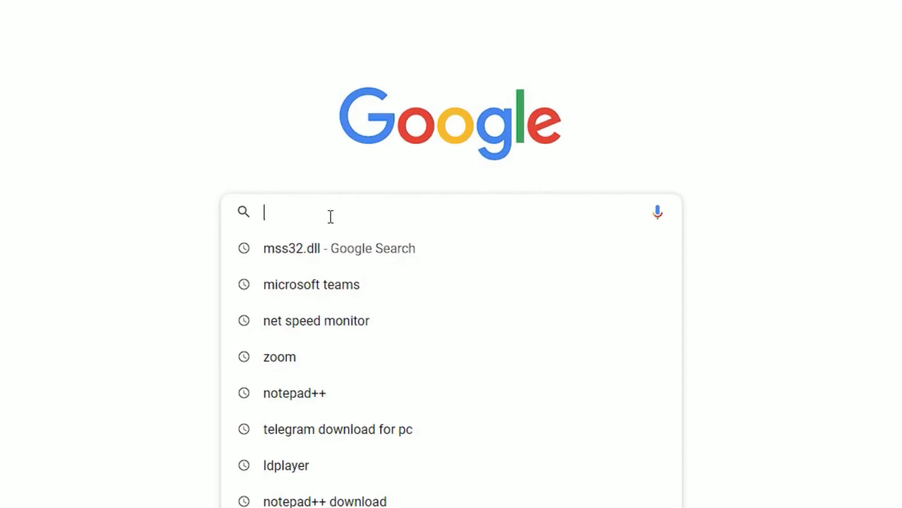
text(microsoft teams)
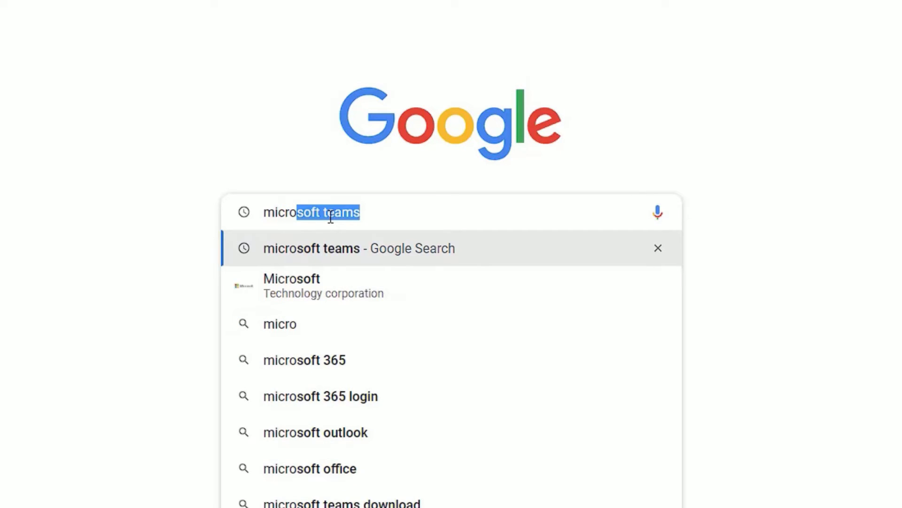
key(BackSpace)
key(BackSpace)
key(BackSpace)
key(BackSpace)
key(BackSpace)
text(vis)
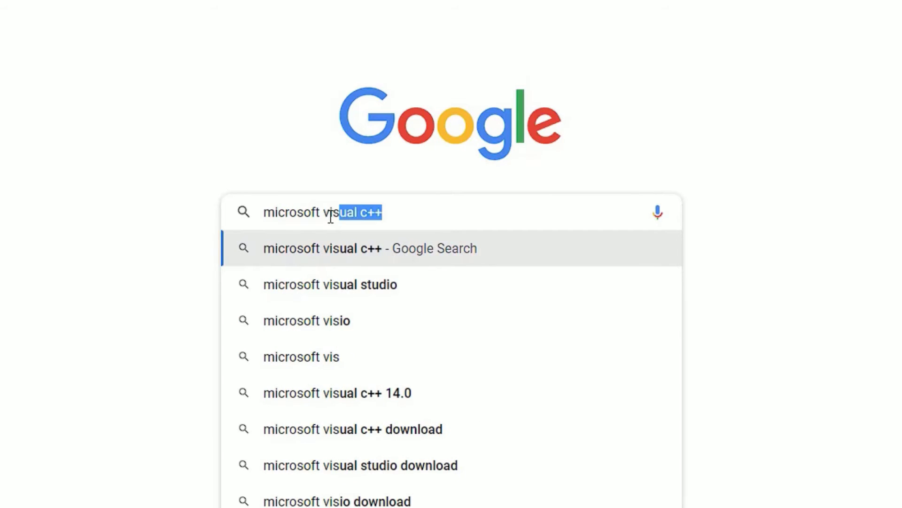
key(Right)
text(re)
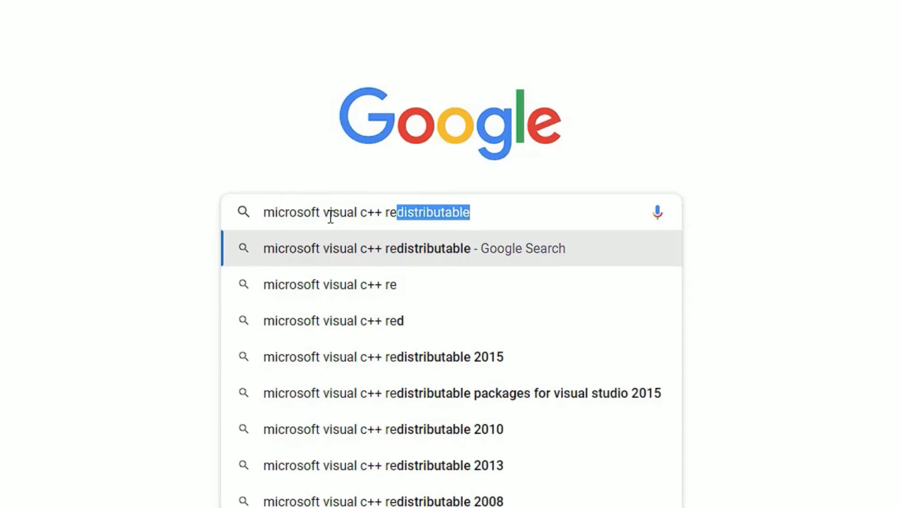
key(Right)
key(Return)
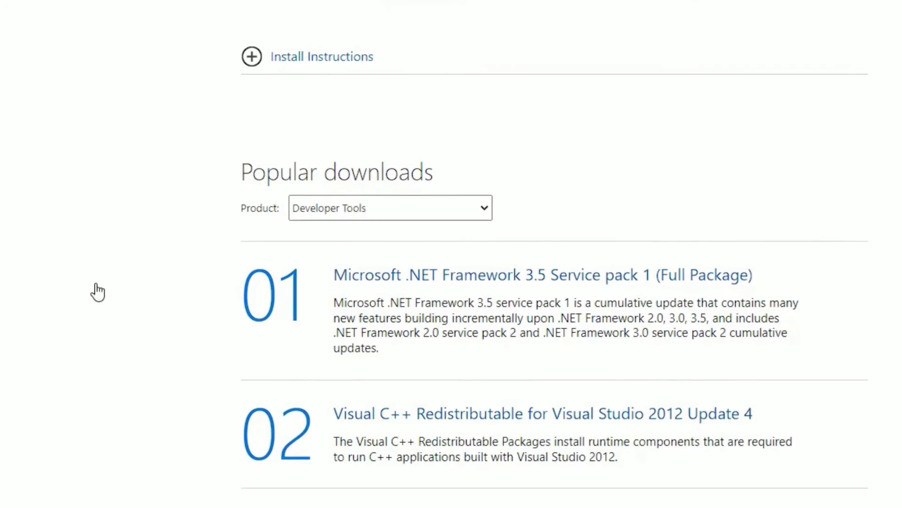
Step: Run the downloaded vc_redist.x64 installer from Chrome's download bar
click(108, 462)
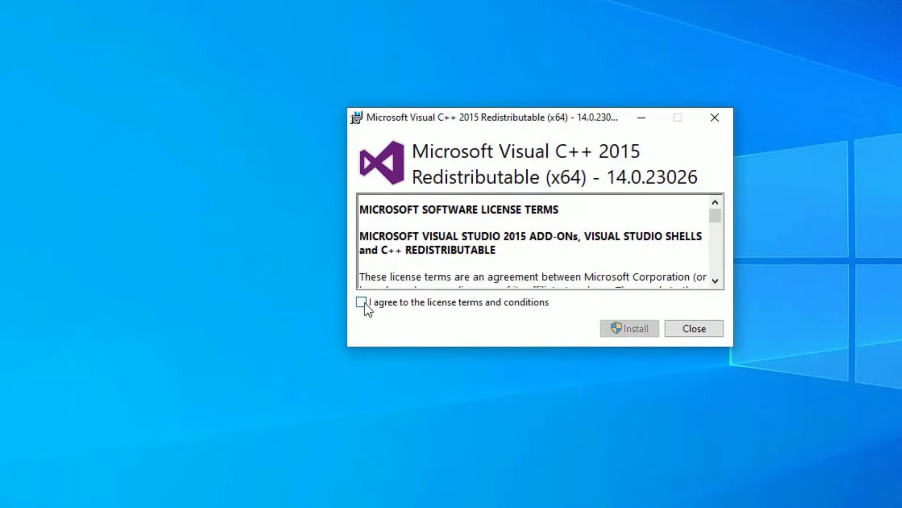
Step: Agree to the Visual C++ 2015 license terms and start the installation
click(362, 302)
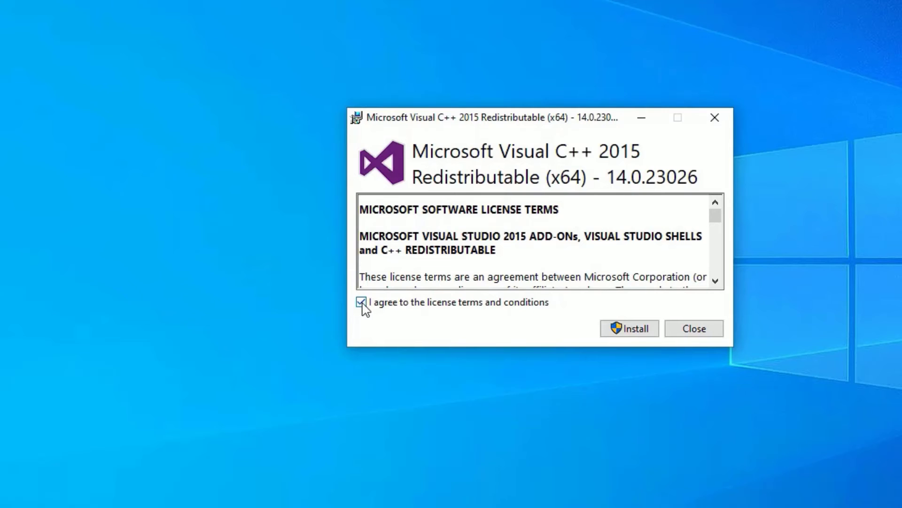
click(626, 329)
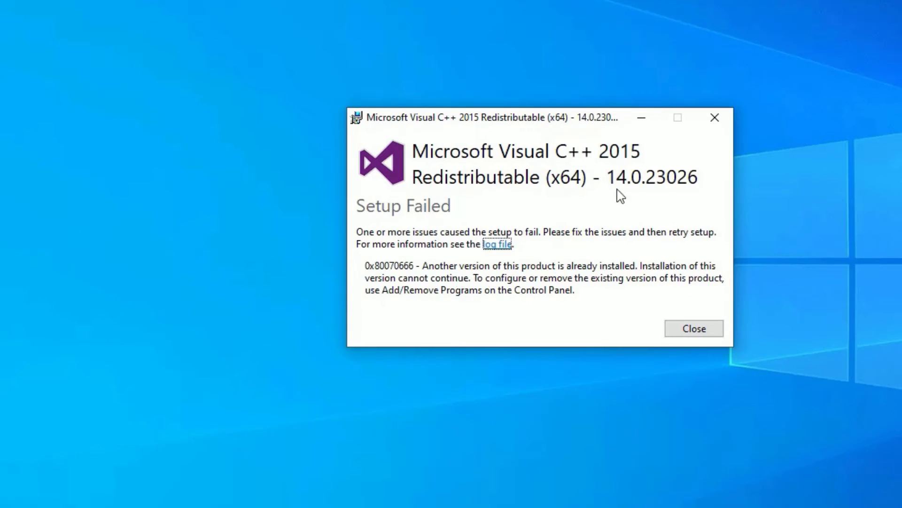